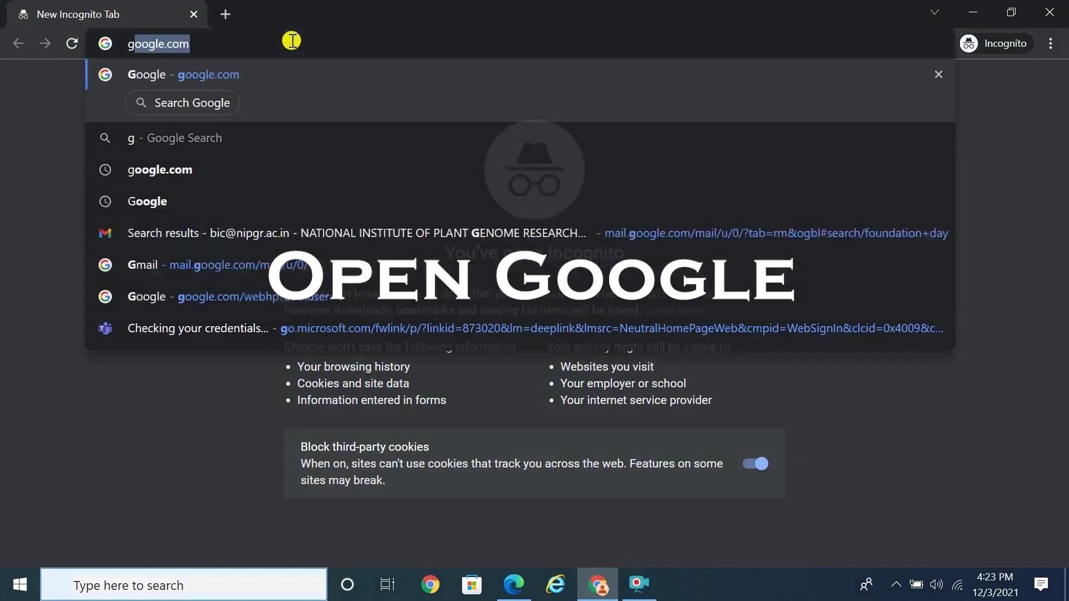
Step: Google 'download windows 11' and open Microsoft's Download Windows 11 result
{"action": "type", "text": "le.com"}
{"action": "key", "text": "Return"}
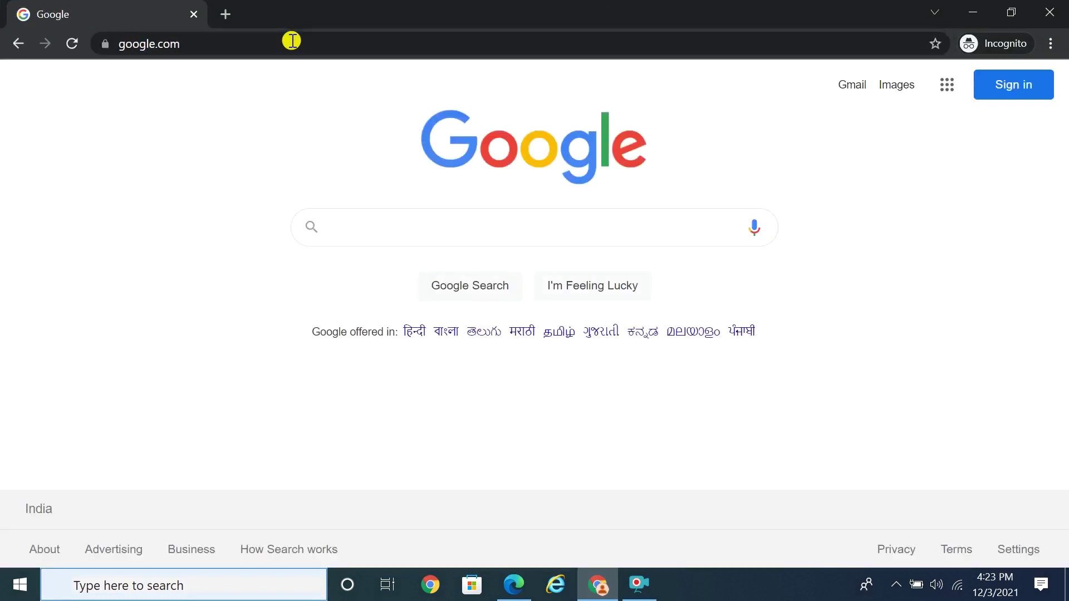
{"action": "type", "text": "dow"}
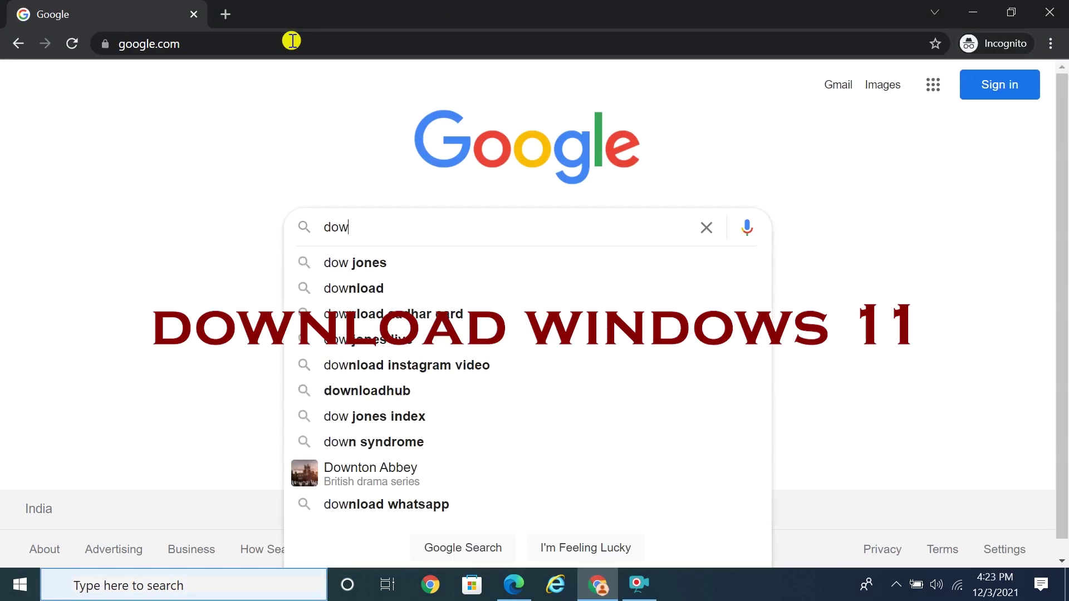
{"action": "type", "text": "nload w"}
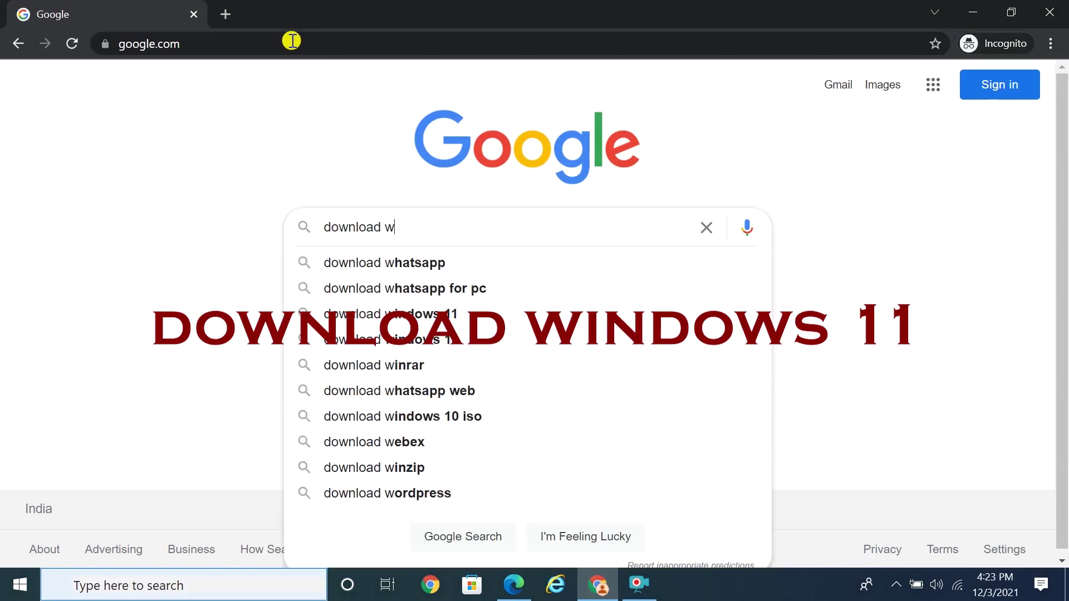
{"action": "type", "text": "indows "}
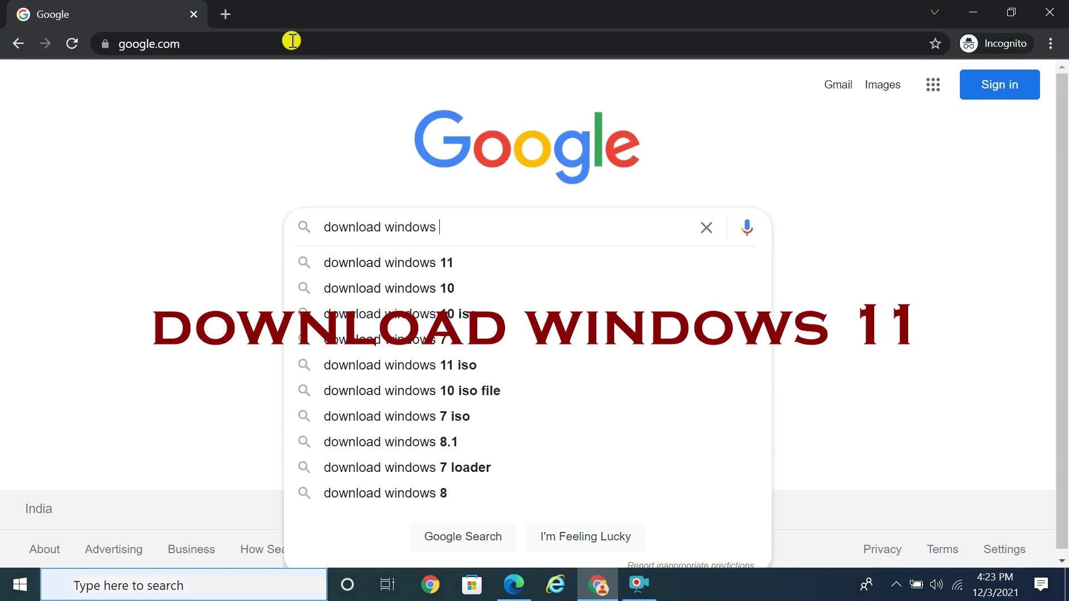
{"action": "type", "text": "11"}
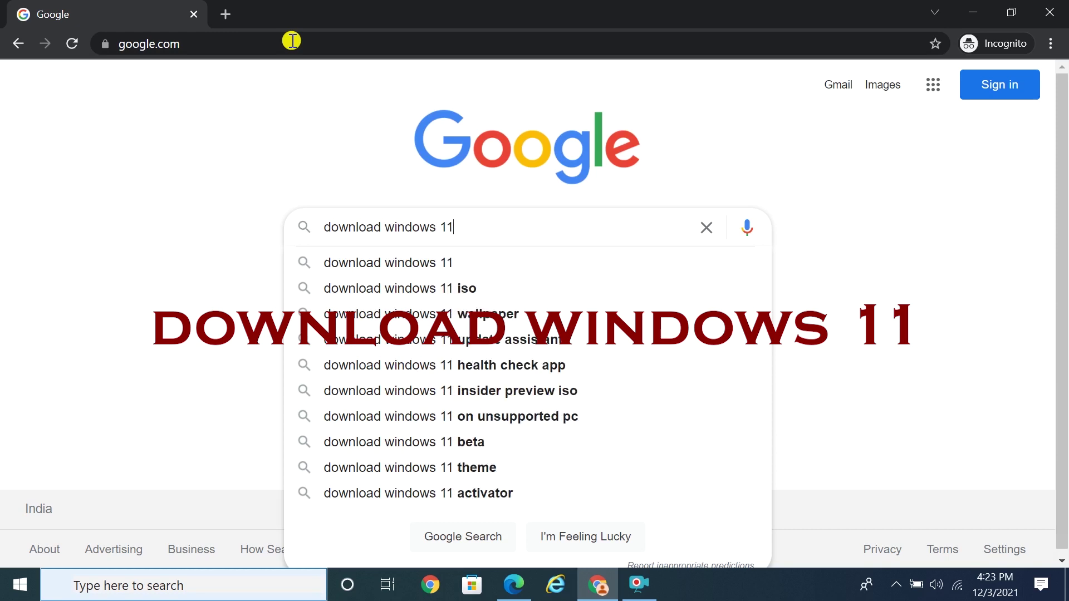
{"action": "key", "text": "Return"}
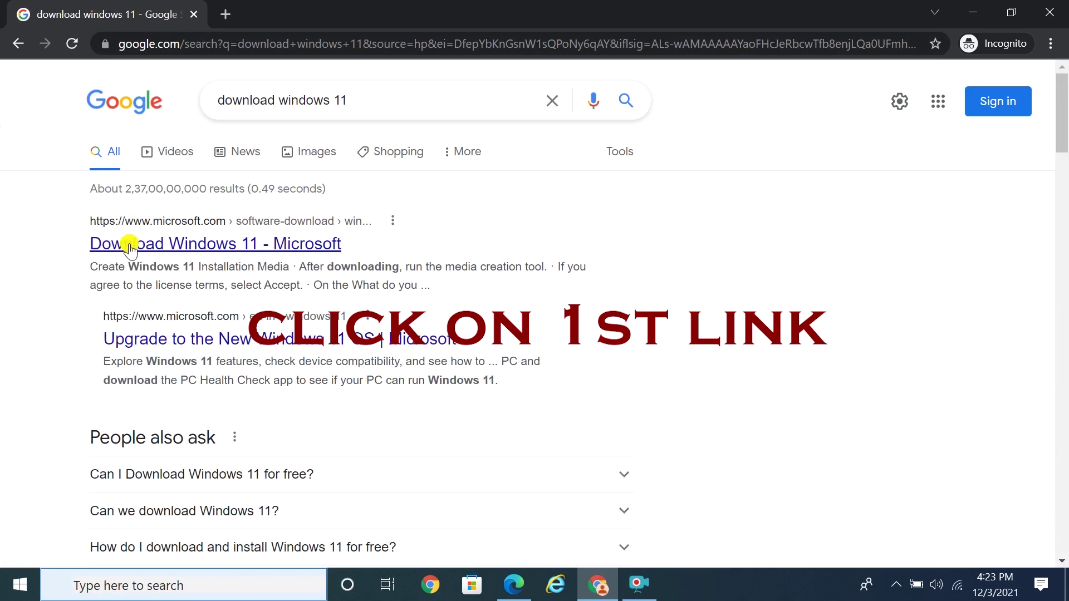
{"action": "left_click", "coordinate": [206, 245]}
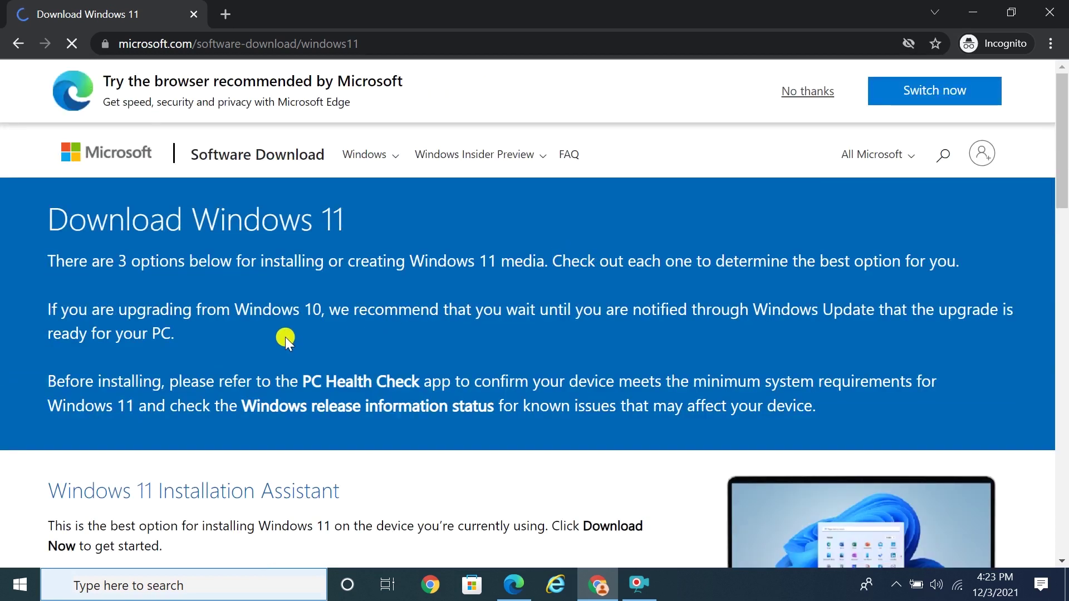
Step: Pick Windows 11 under Download Windows 11 Disk Image (ISO) and submit Download
{"action": "scroll", "coordinate": [284, 337], "scroll_direction": "down", "scroll_amount": 3}
{"action": "scroll", "coordinate": [276, 334], "scroll_direction": "down", "scroll_amount": 1}
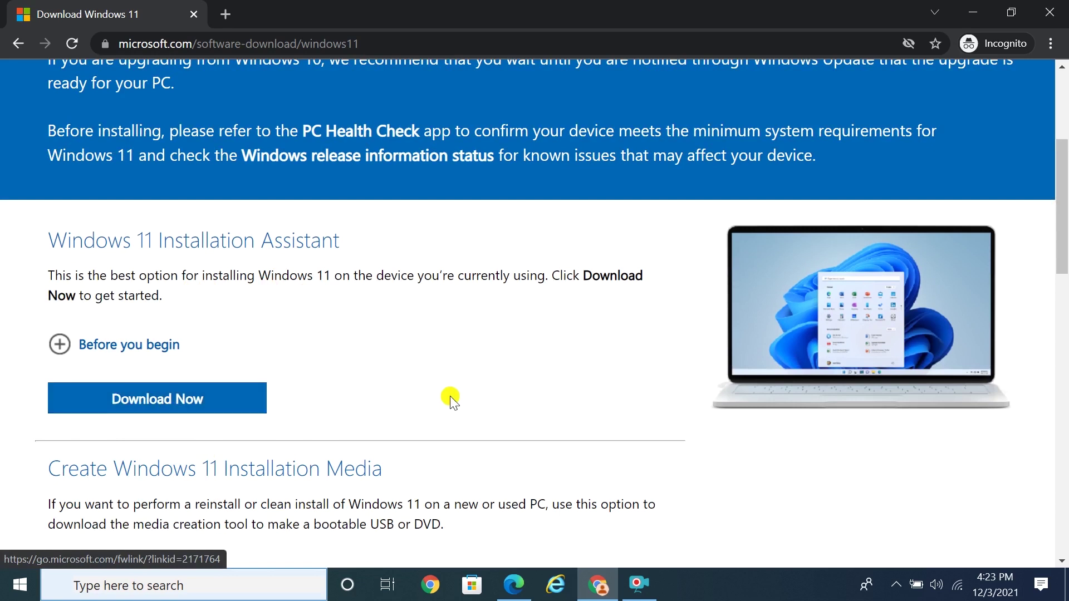
{"action": "scroll", "coordinate": [520, 396], "scroll_direction": "down", "scroll_amount": 1}
{"action": "scroll", "coordinate": [435, 412], "scroll_direction": "down", "scroll_amount": 7}
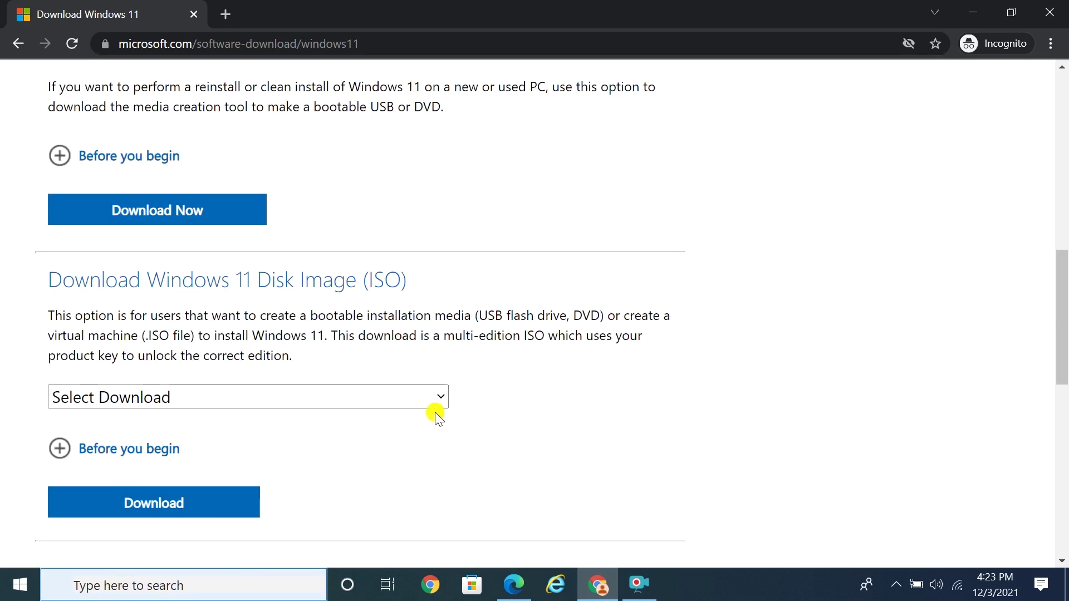
{"action": "scroll", "coordinate": [433, 412], "scroll_direction": "up", "scroll_amount": 2}
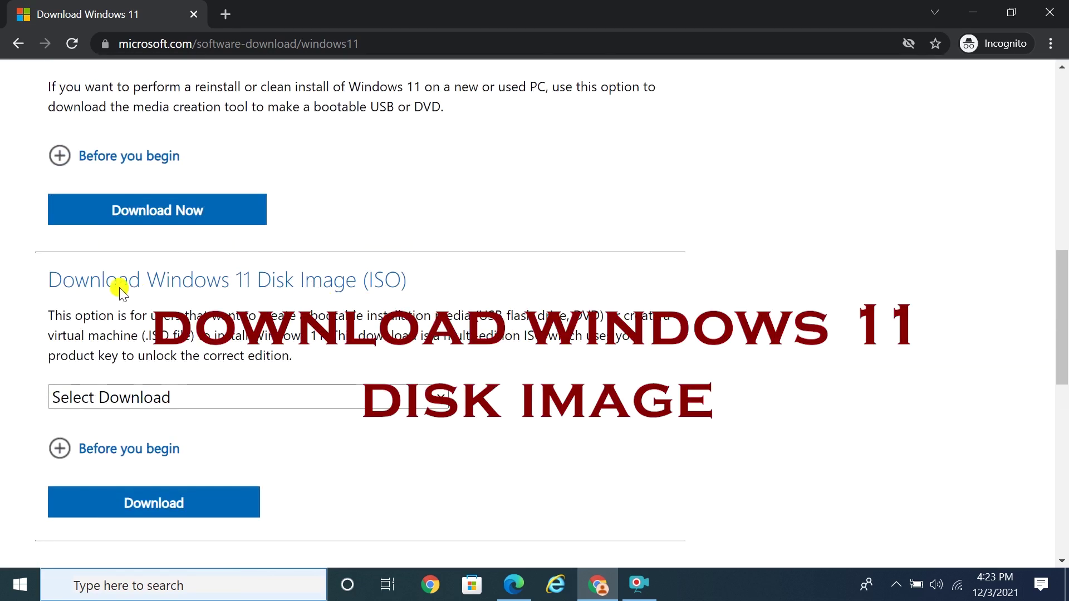
{"action": "scroll", "coordinate": [341, 283], "scroll_direction": "down", "scroll_amount": 1}
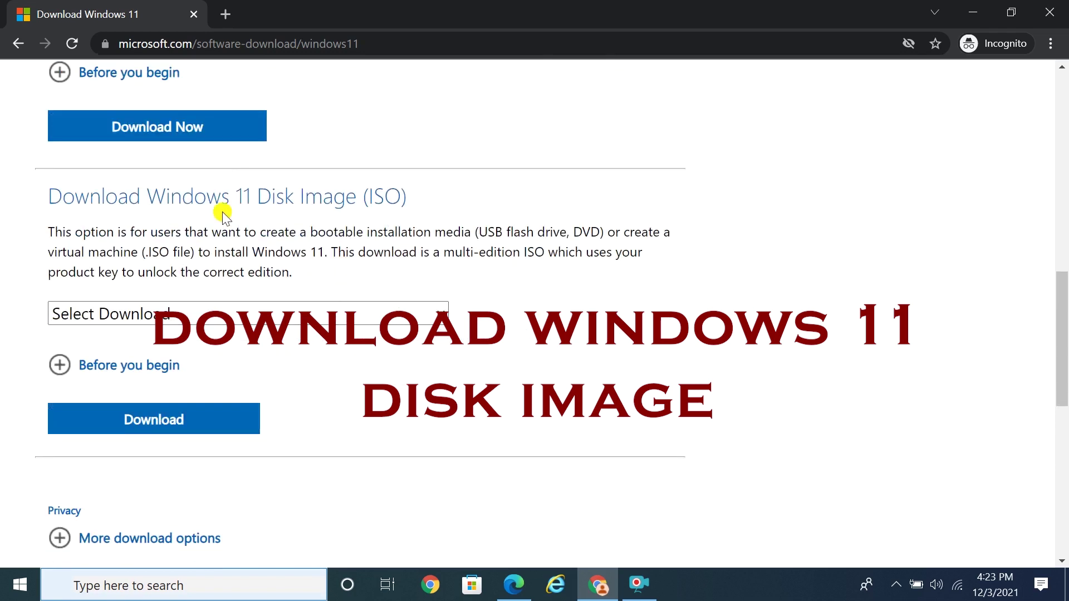
{"action": "left_click_drag", "start_coordinate": [89, 197], "coordinate": [359, 199]}
{"action": "left_click", "coordinate": [406, 195]}
{"action": "left_click", "coordinate": [125, 313]}
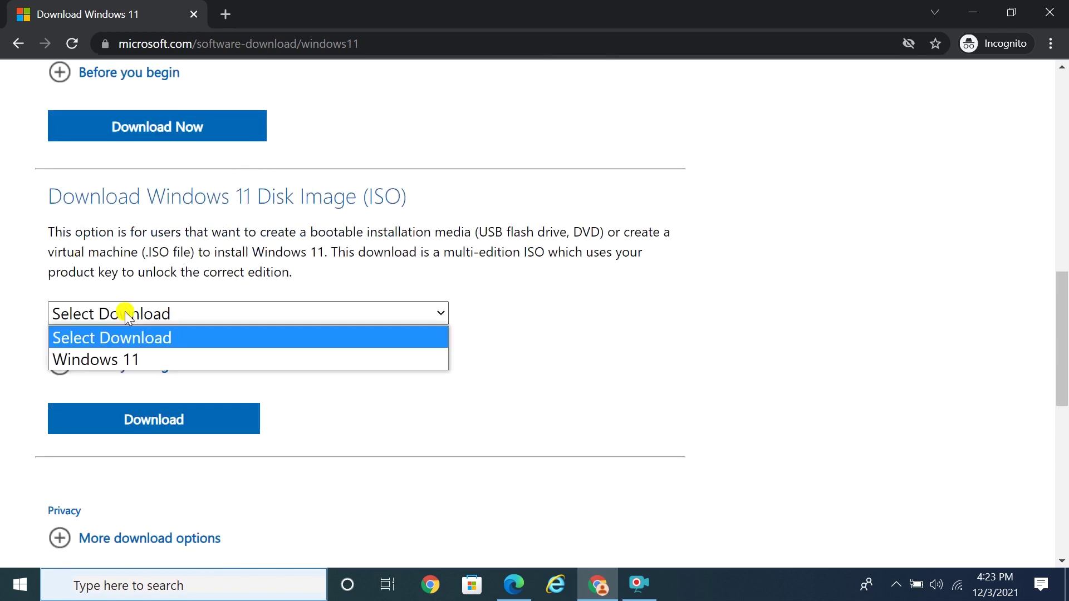
{"action": "left_click", "coordinate": [111, 359]}
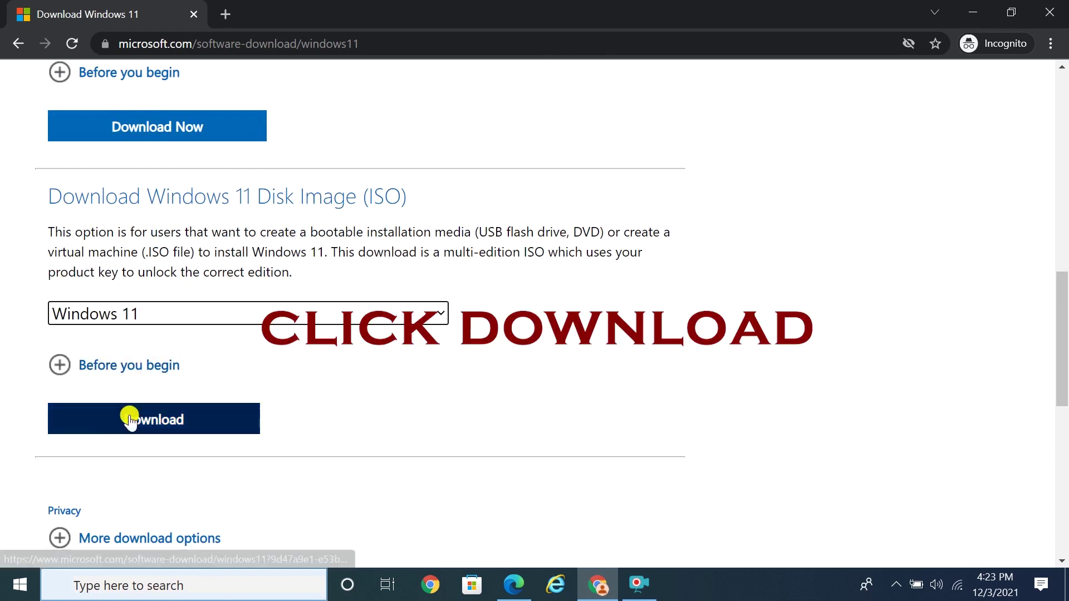
{"action": "left_click", "coordinate": [150, 424]}
Step: Confirm English as the language and download the 64-bit Win11_English_x64v1.iso (5.18 GB)
{"action": "scroll", "coordinate": [148, 419], "scroll_direction": "down", "scroll_amount": 4}
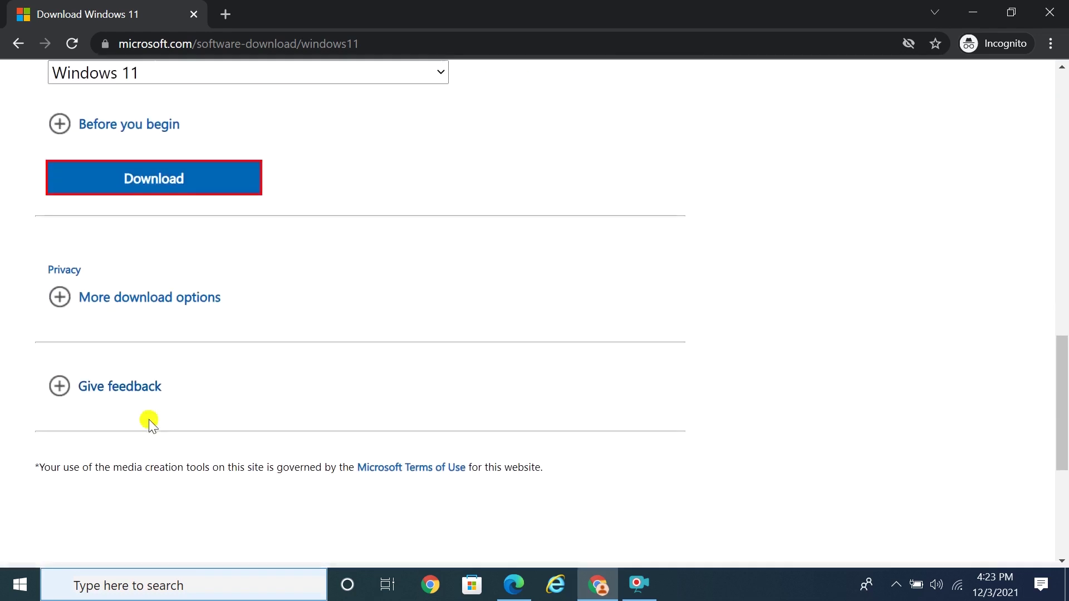
{"action": "scroll", "coordinate": [320, 386], "scroll_direction": "down", "scroll_amount": 3}
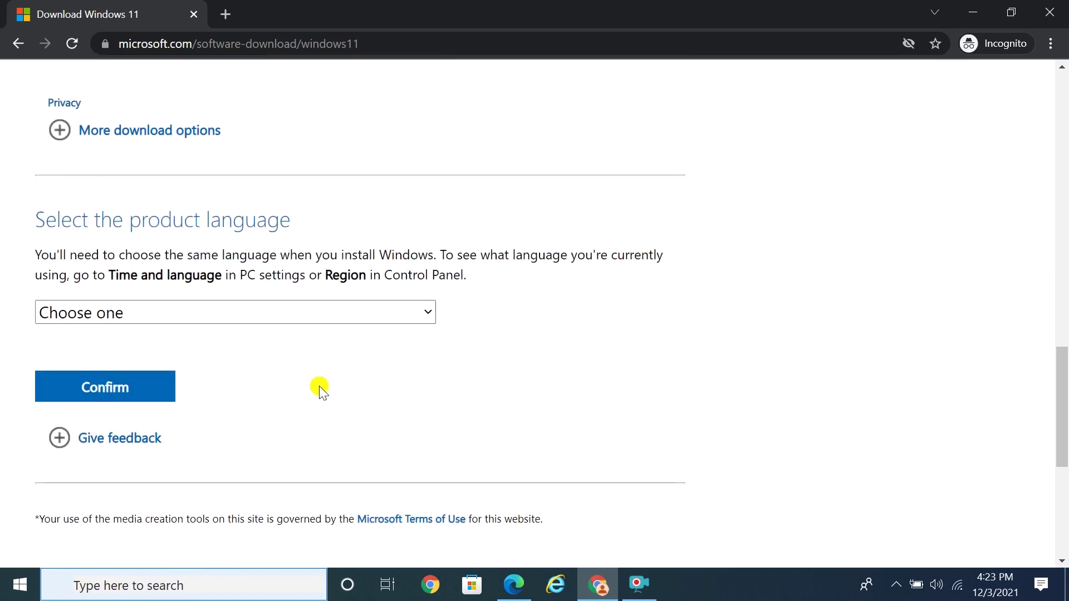
{"action": "left_click", "coordinate": [303, 309]}
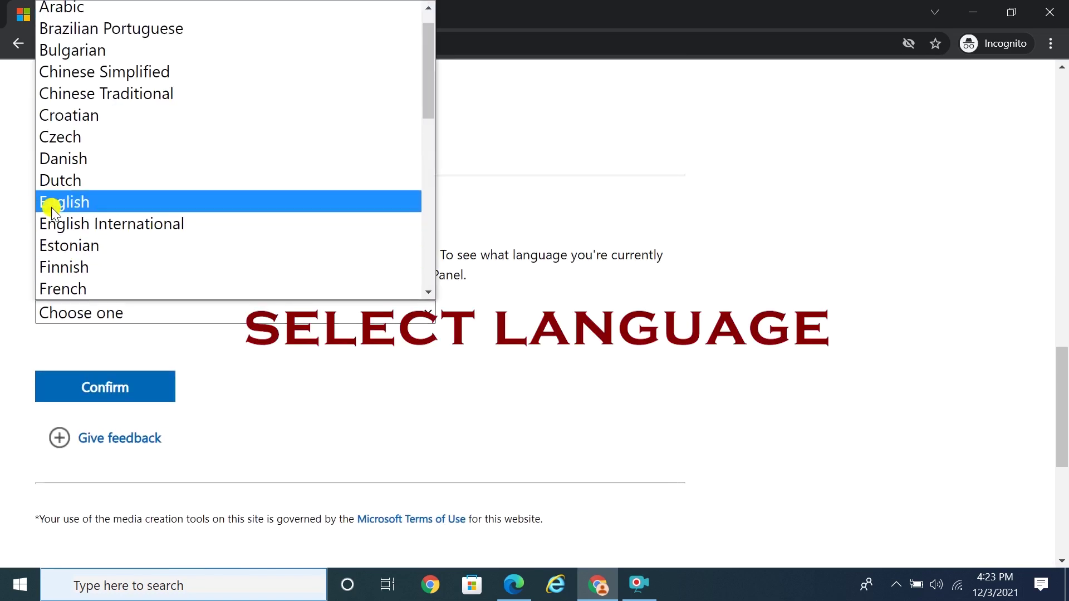
{"action": "left_click", "coordinate": [81, 202]}
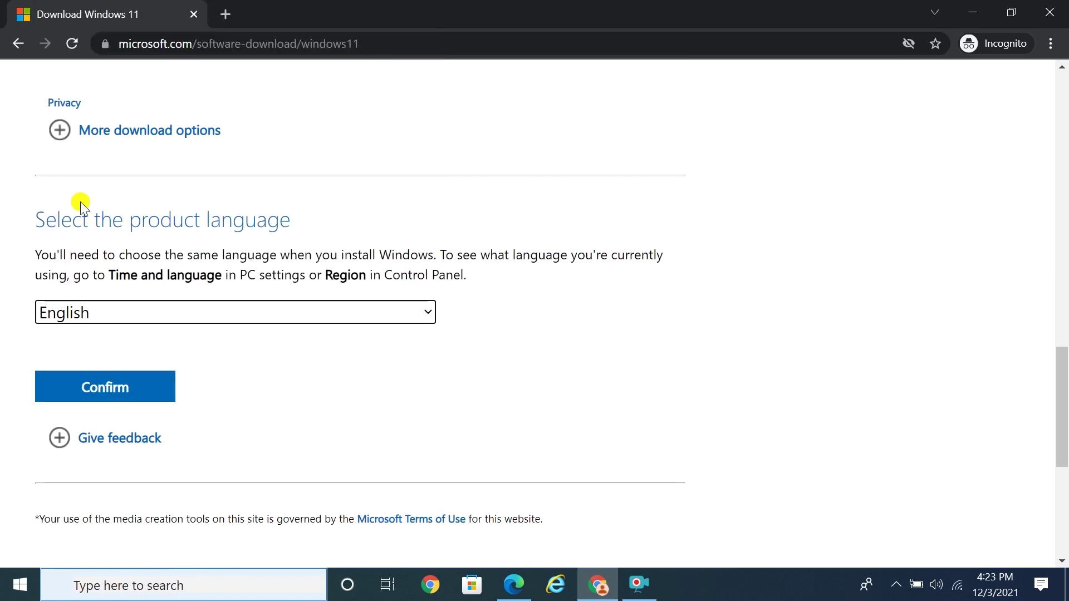
{"action": "left_click", "coordinate": [114, 388]}
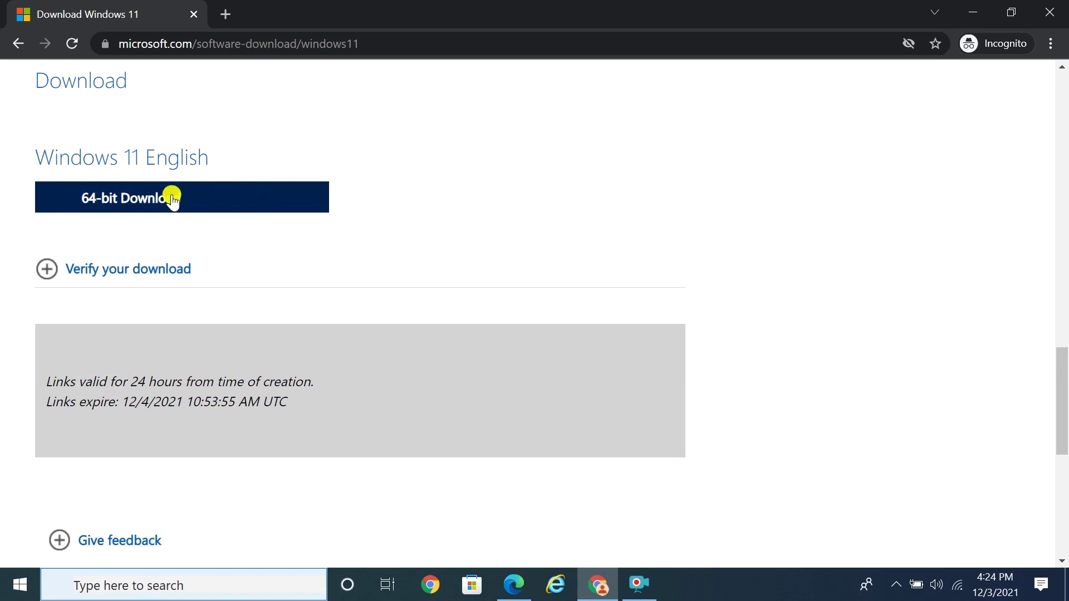
{"action": "left_click", "coordinate": [115, 202]}
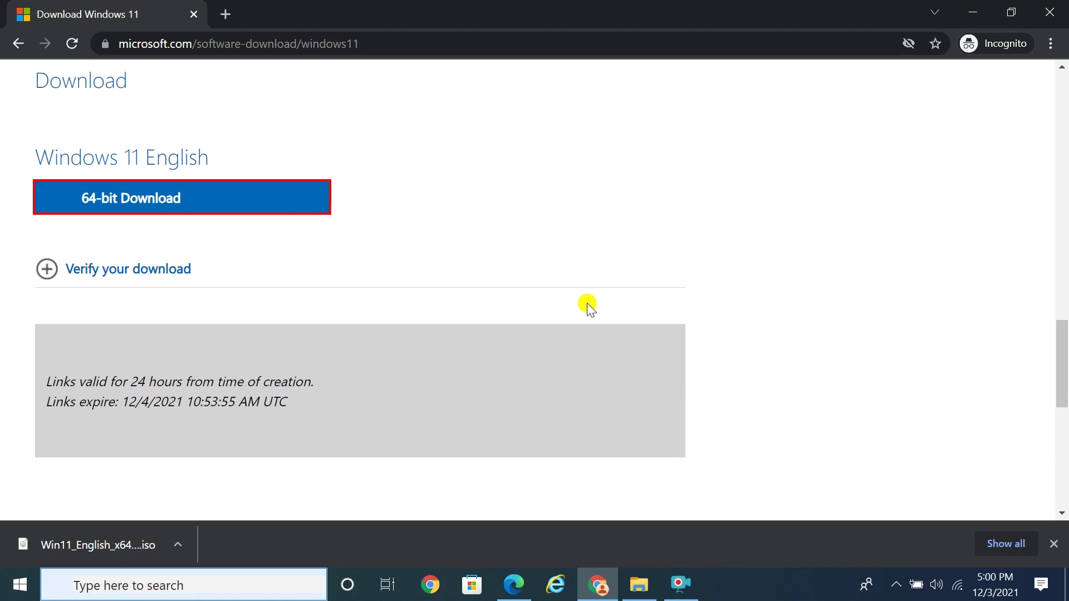
{"action": "left_click", "coordinate": [177, 546]}
Step: Show Win11_English_x64v1.iso in Downloads and check its Properties size of 5,565,052,928 bytes
{"action": "left_click", "coordinate": [225, 487]}
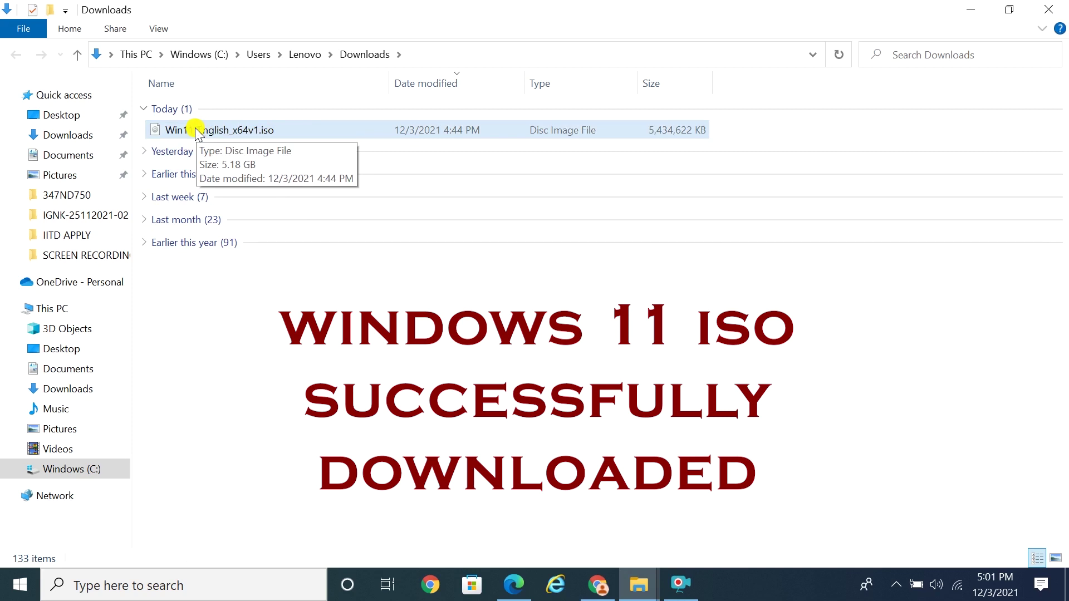
{"action": "left_click", "coordinate": [323, 127]}
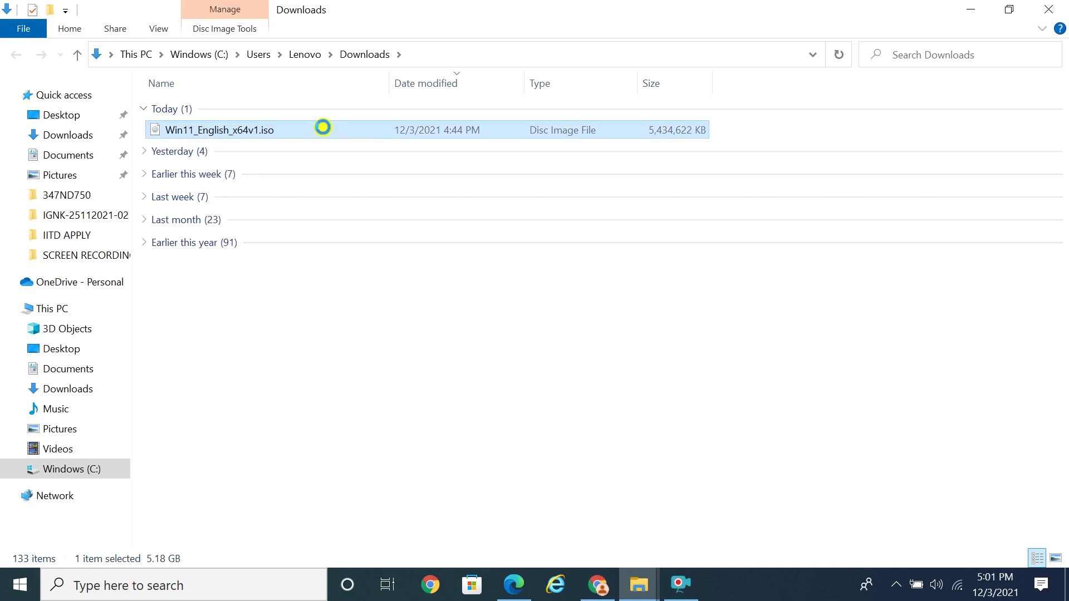
{"action": "right_click", "coordinate": [323, 127]}
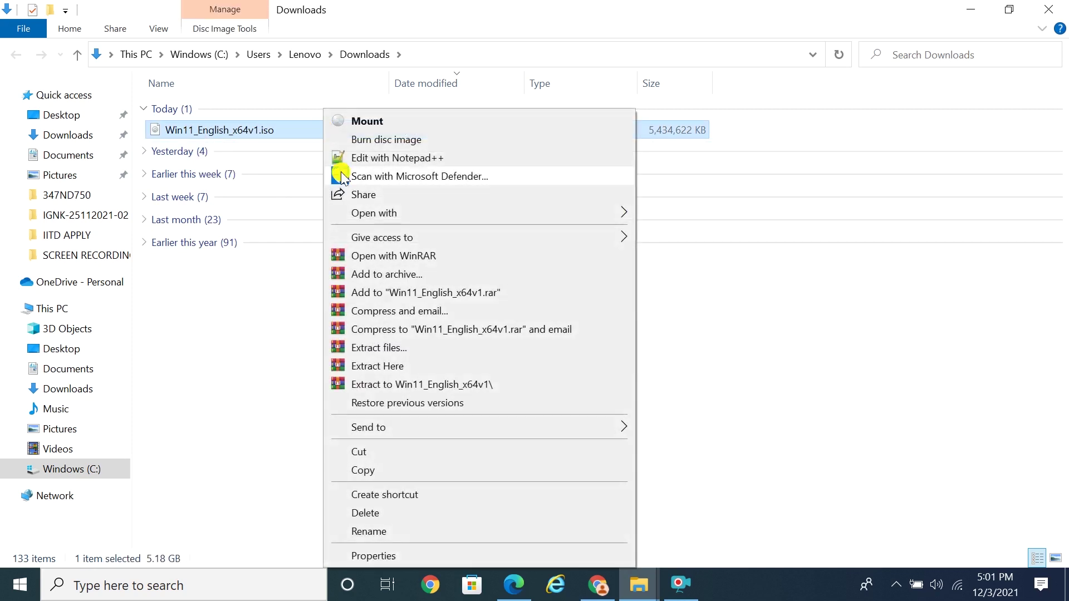
{"action": "left_click", "coordinate": [377, 554]}
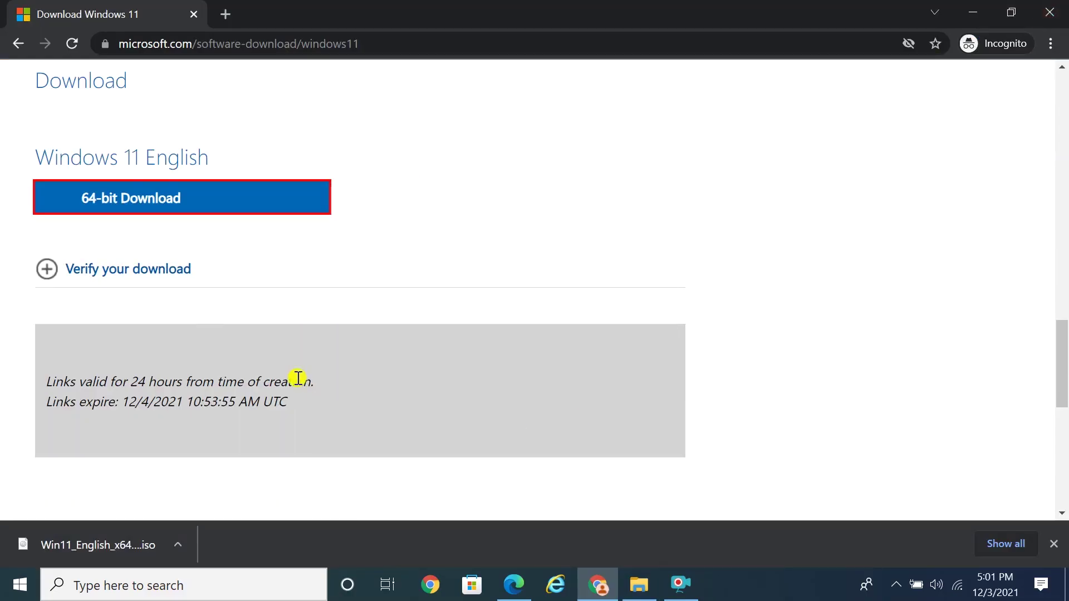
Step: Read through the Create Windows 11 Installation Media section and its prerequisites
{"action": "scroll", "coordinate": [298, 378], "scroll_direction": "down", "scroll_amount": 5}
{"action": "scroll", "coordinate": [298, 378], "scroll_direction": "up", "scroll_amount": 10}
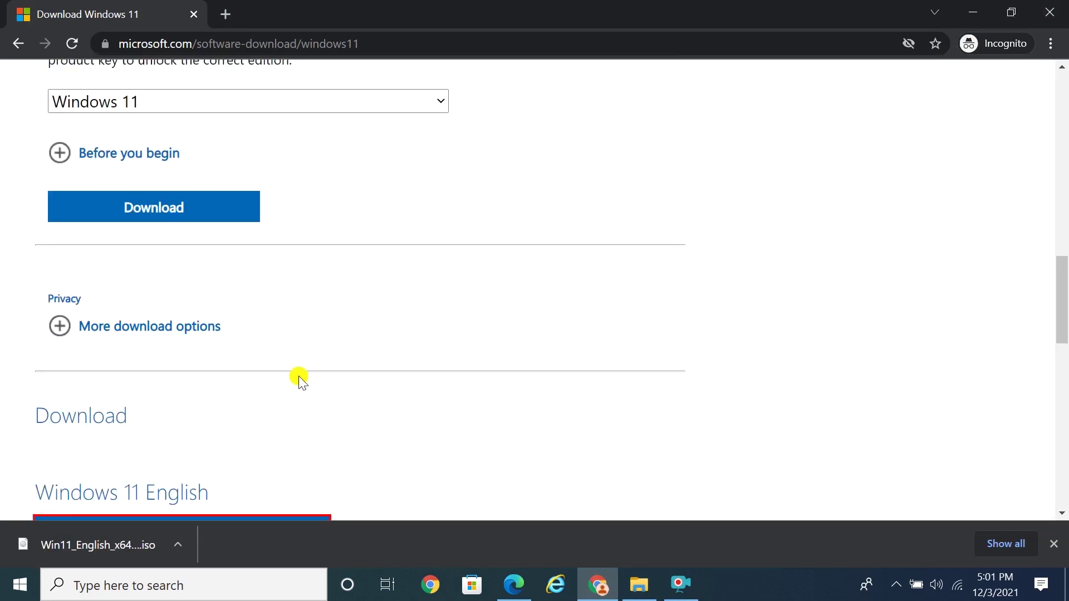
{"action": "scroll", "coordinate": [298, 376], "scroll_direction": "up", "scroll_amount": 9}
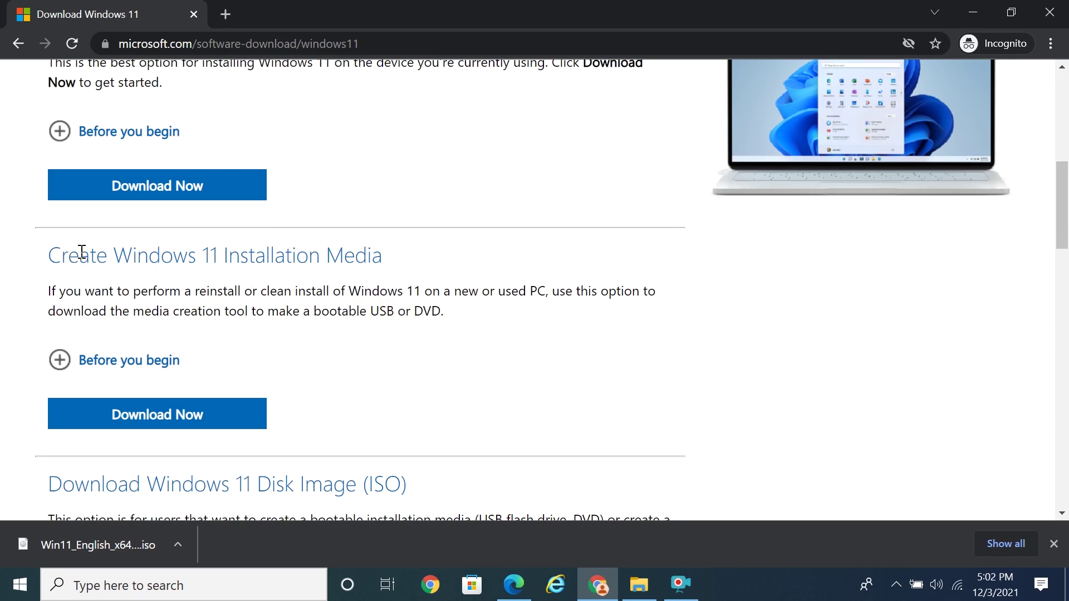
{"action": "left_click_drag", "start_coordinate": [79, 251], "coordinate": [365, 254]}
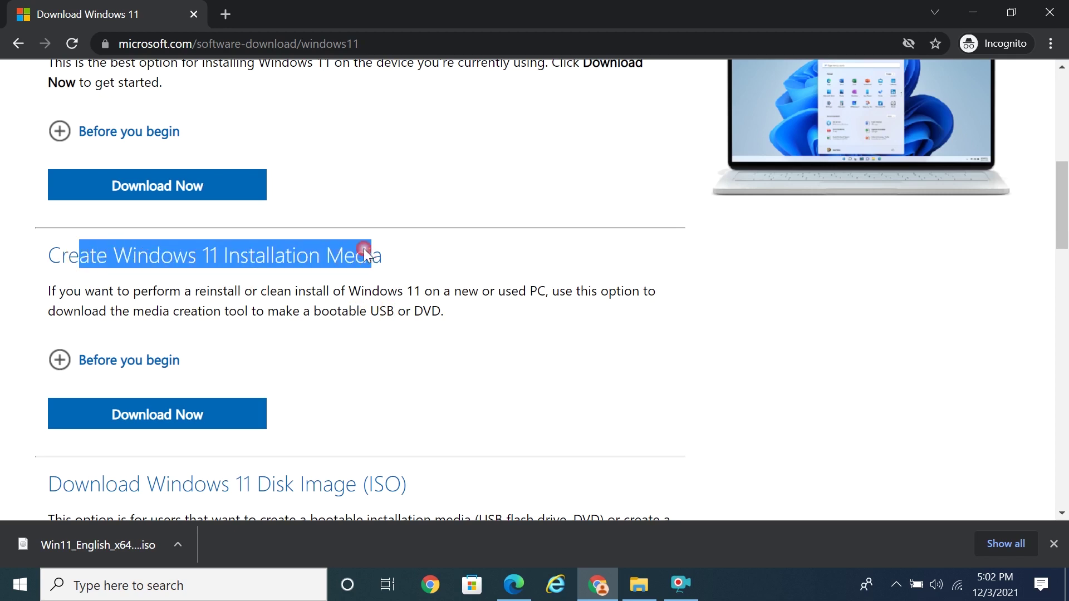
{"action": "left_click", "coordinate": [439, 345]}
{"action": "left_click", "coordinate": [70, 372]}
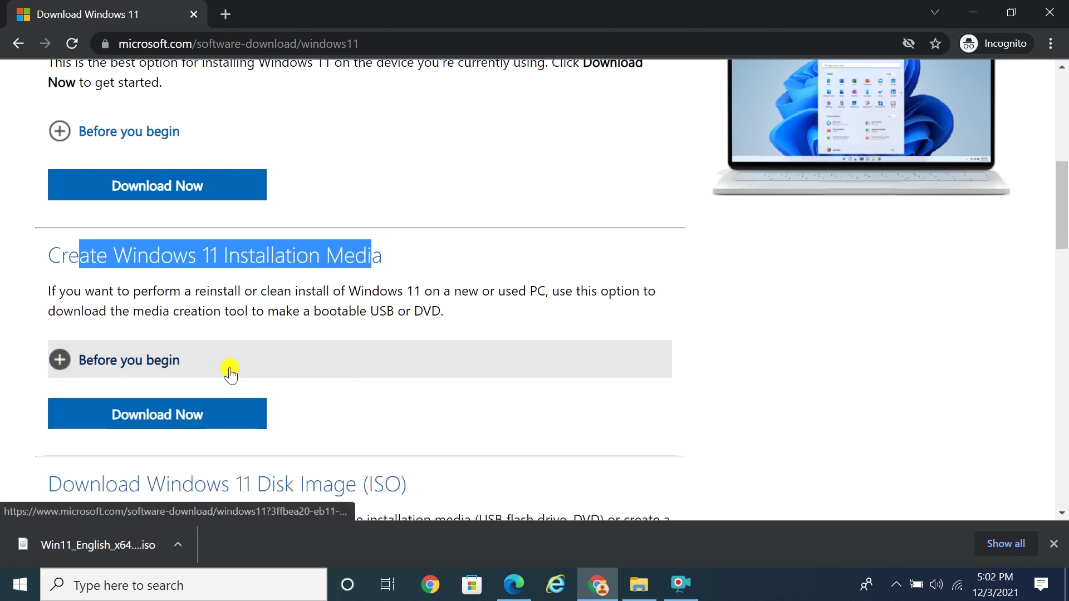
{"action": "scroll", "coordinate": [415, 372], "scroll_direction": "down", "scroll_amount": 1}
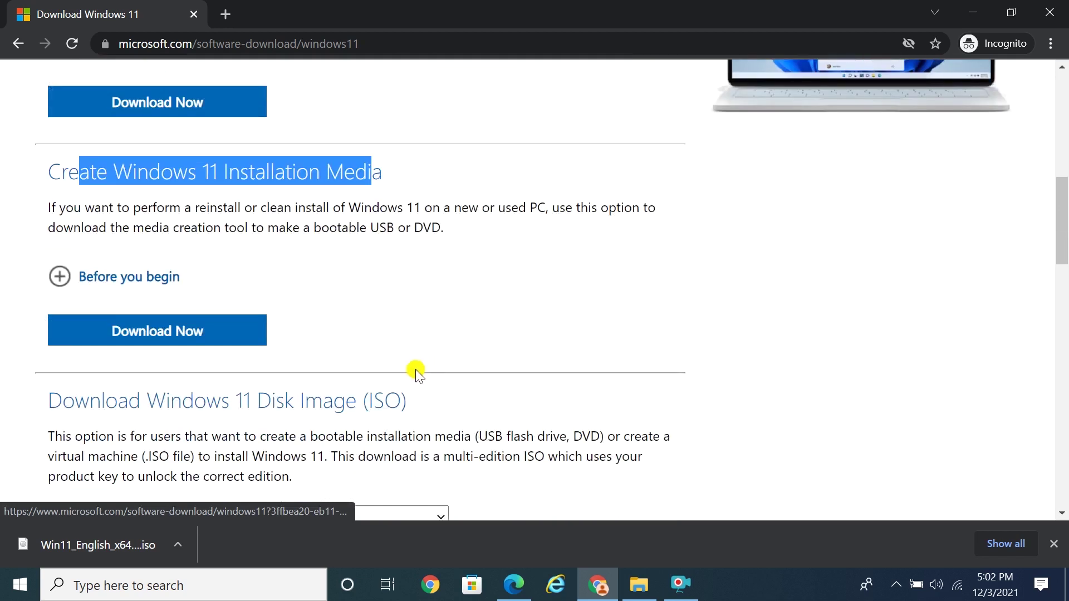
{"action": "left_click", "coordinate": [207, 192]}
{"action": "left_click_drag", "start_coordinate": [137, 170], "coordinate": [427, 176]}
{"action": "left_click", "coordinate": [333, 179]}
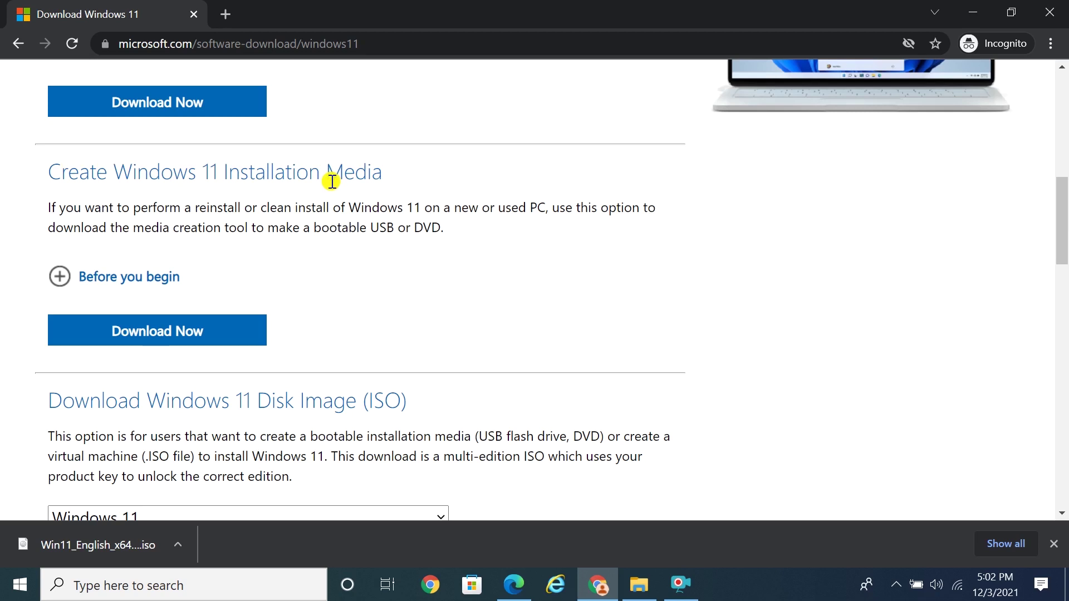
{"action": "left_click_drag", "start_coordinate": [280, 229], "coordinate": [369, 227]}
{"action": "left_click", "coordinate": [453, 231]}
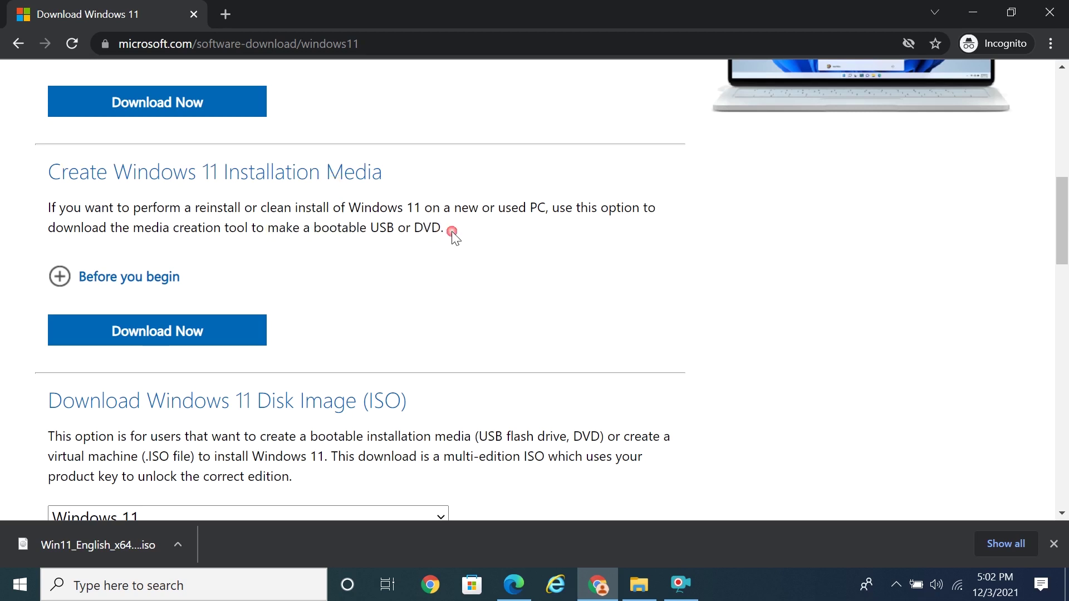
Step: Download MediaCreationToolW11.exe and show it in the Downloads folder
{"action": "left_click", "coordinate": [172, 333]}
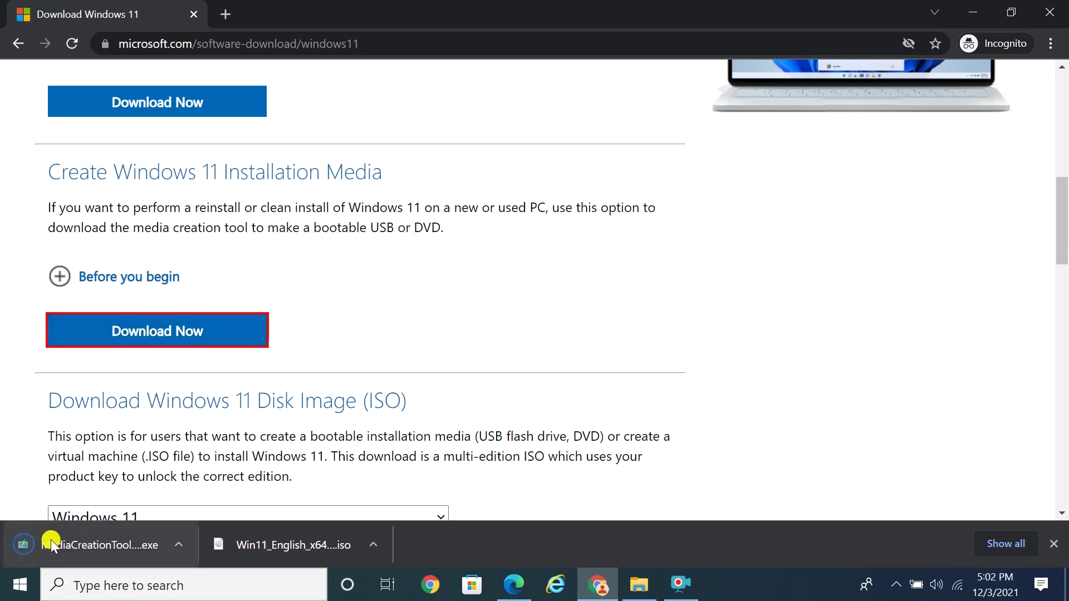
{"action": "left_click", "coordinate": [179, 545]}
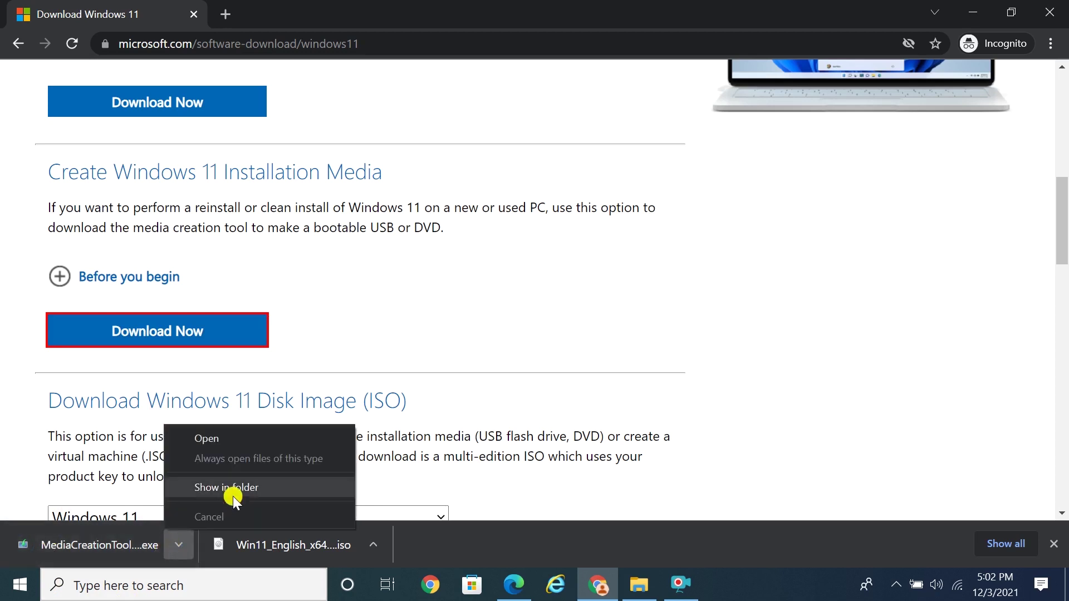
{"action": "left_click", "coordinate": [234, 492]}
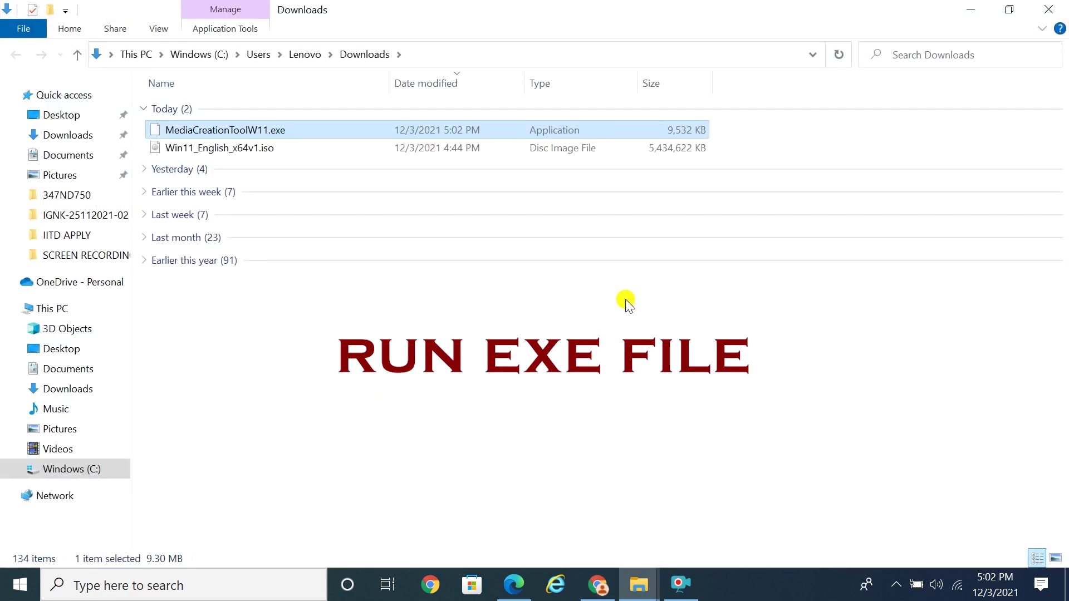
Step: Run MediaCreationToolW11.exe and minimize File Explorer and Chrome to reveal its license terms
{"action": "double_click", "coordinate": [240, 132]}
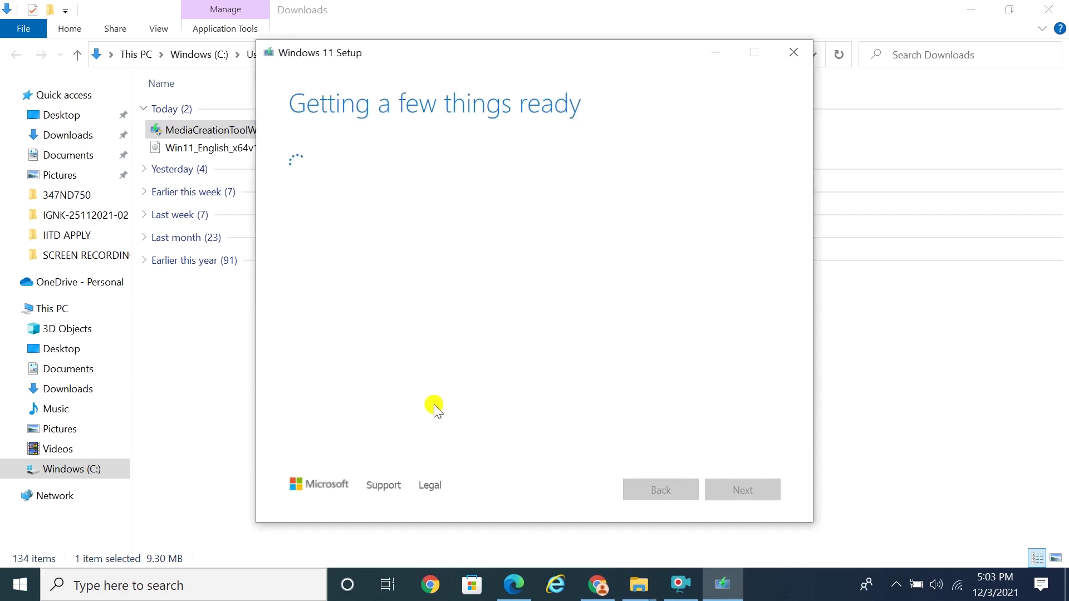
{"action": "left_click", "coordinate": [970, 10]}
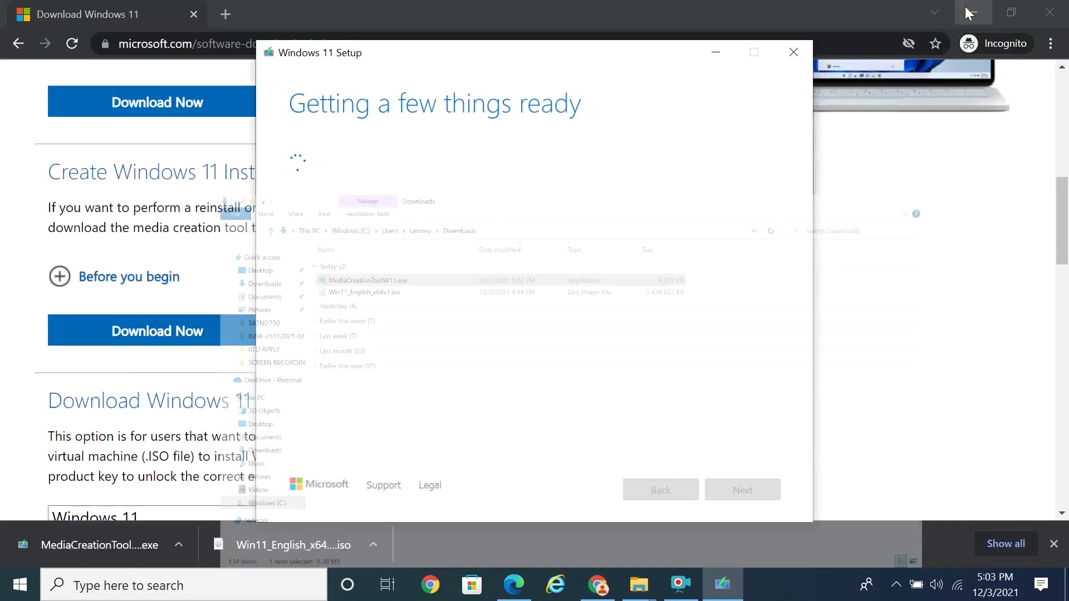
{"action": "left_click", "coordinate": [971, 11]}
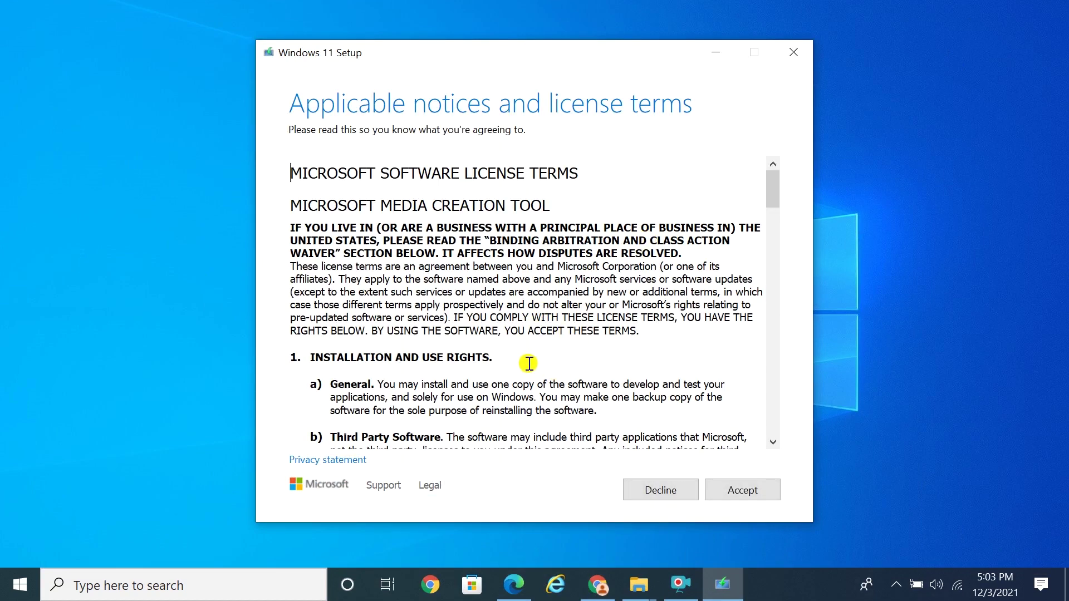
Step: Accept the license, keep the recommended English edition, and choose USB flash drive as the media
{"action": "scroll", "coordinate": [530, 359], "scroll_direction": "down", "scroll_amount": 2}
{"action": "scroll", "coordinate": [529, 360], "scroll_direction": "down", "scroll_amount": 10}
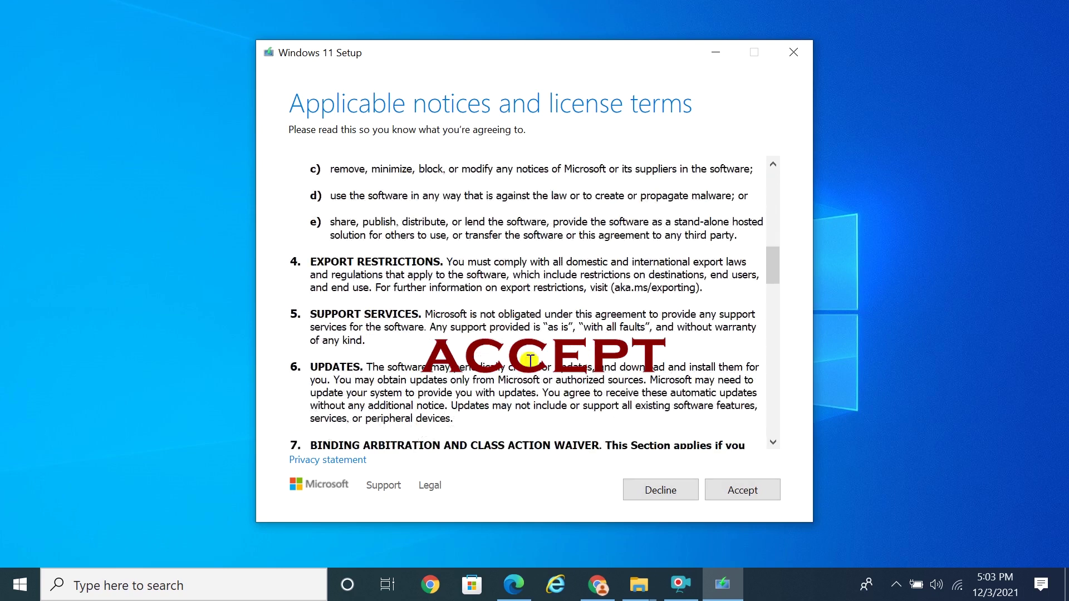
{"action": "left_click", "coordinate": [741, 490]}
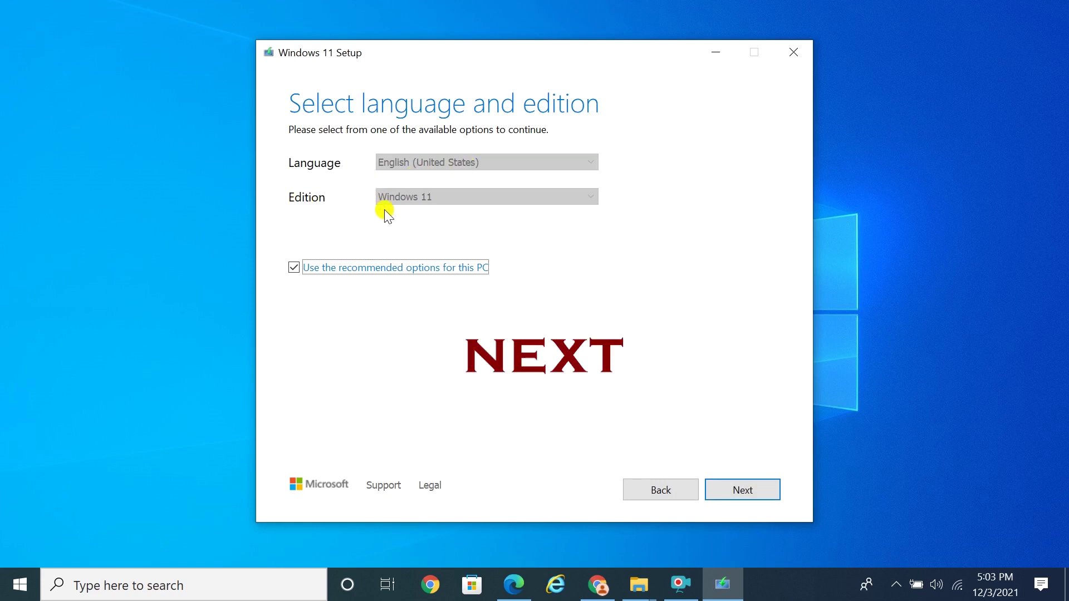
{"action": "left_click", "coordinate": [731, 491]}
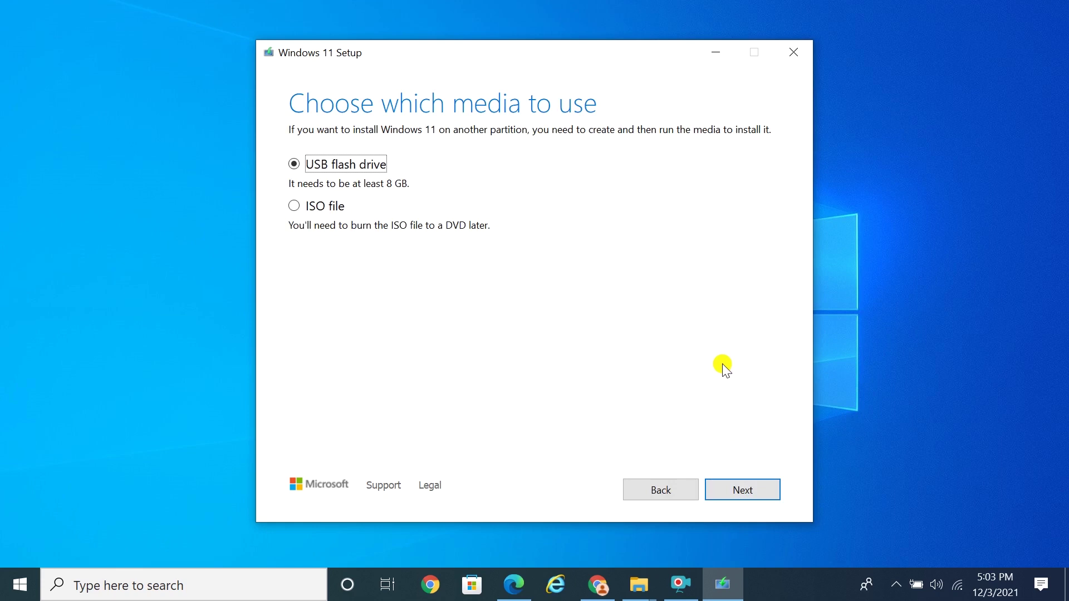
{"action": "left_click", "coordinate": [290, 207]}
{"action": "left_click", "coordinate": [294, 163]}
{"action": "left_click", "coordinate": [749, 494]}
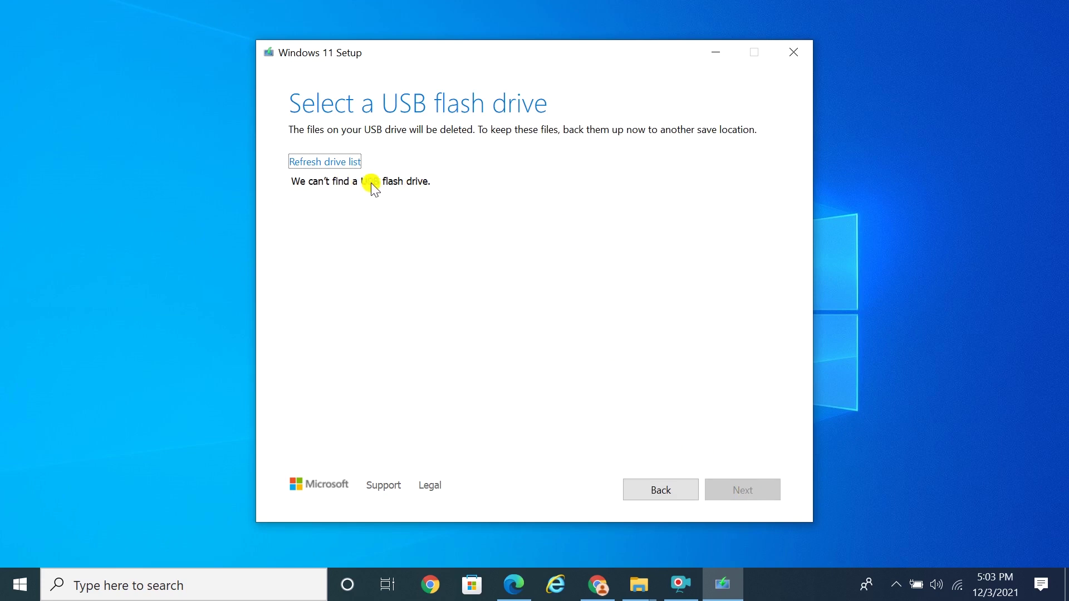
Step: Refresh the drive list after inserting the USB, select drive D:, and write Windows 11 to it
{"action": "left_click", "coordinate": [394, 188]}
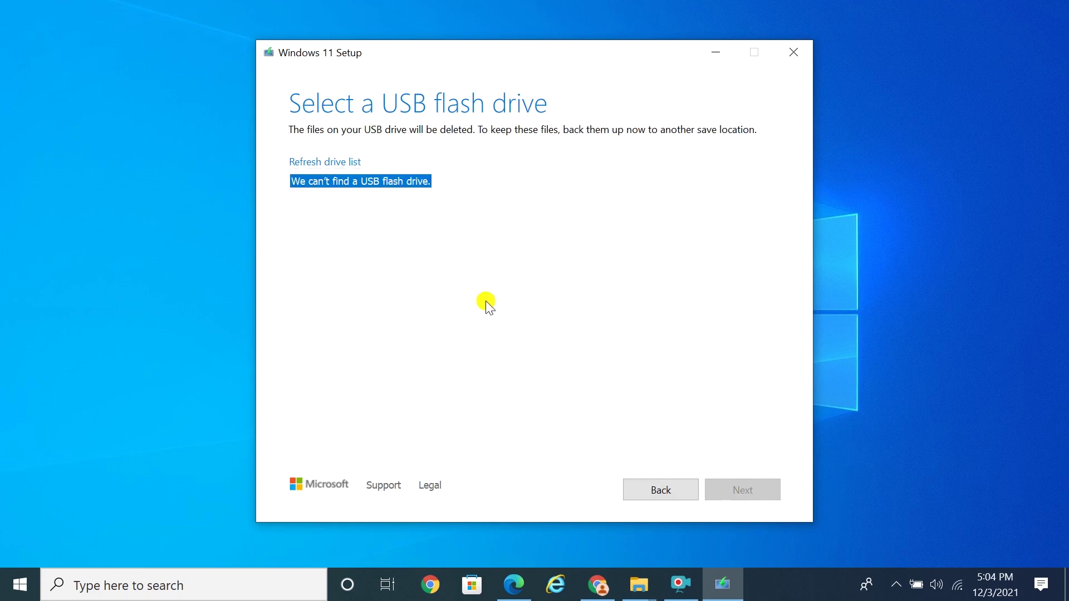
{"action": "left_click", "coordinate": [666, 490]}
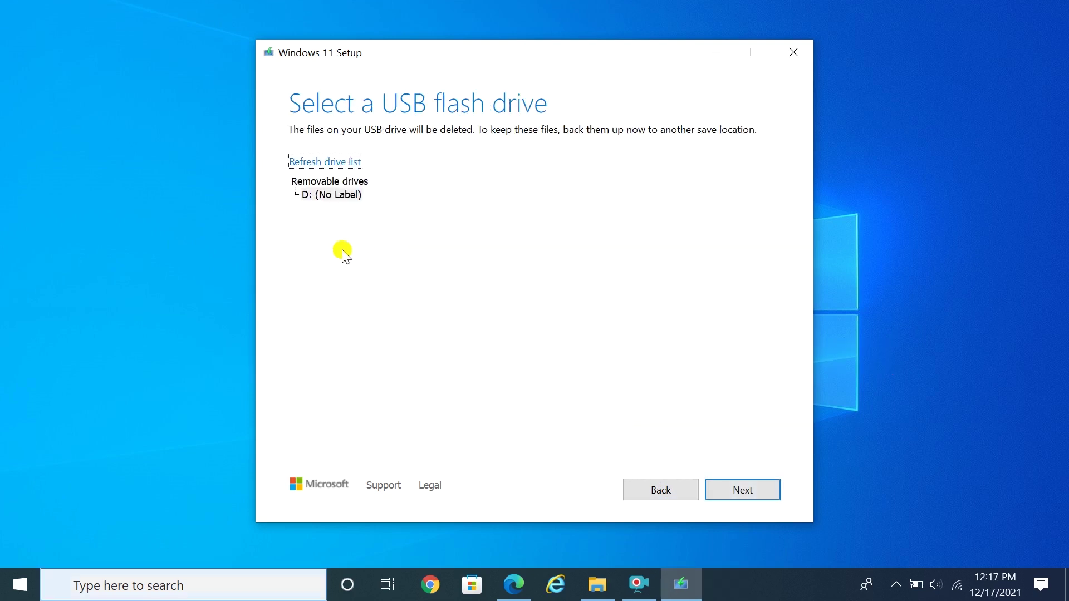
{"action": "left_click", "coordinate": [317, 166]}
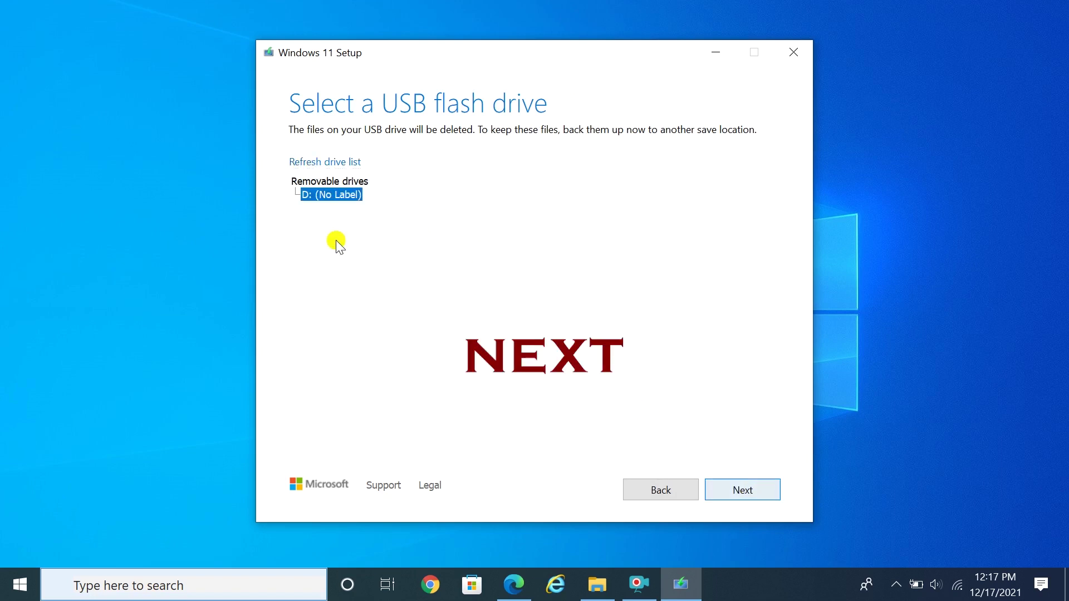
{"action": "left_click", "coordinate": [747, 491]}
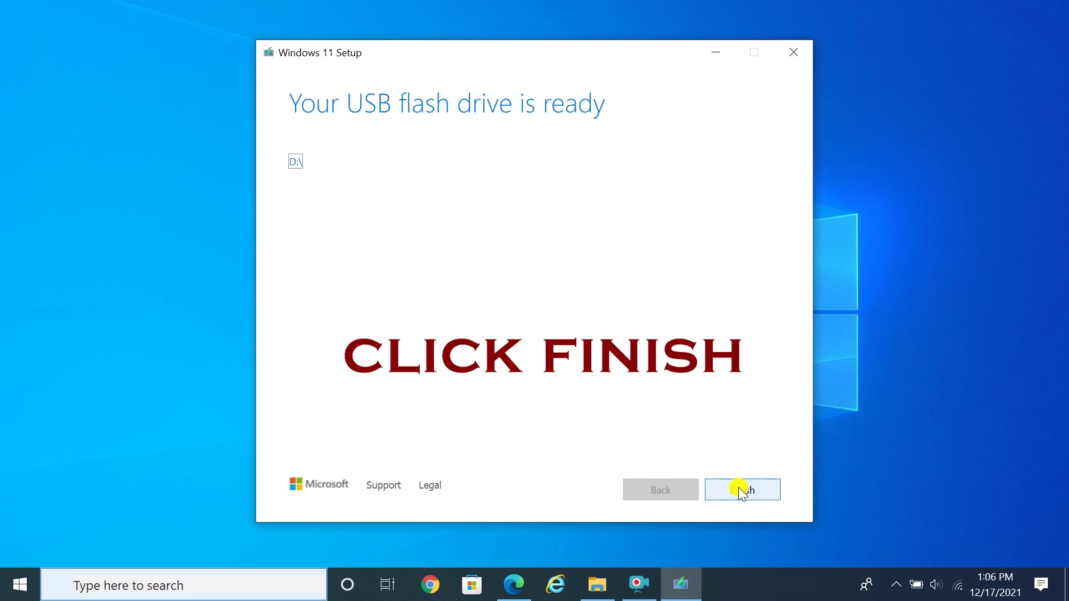
Step: Finish on the 'USB flash drive (D:) is ready' page so Setup cleans up and closes
{"action": "left_click", "coordinate": [742, 490]}
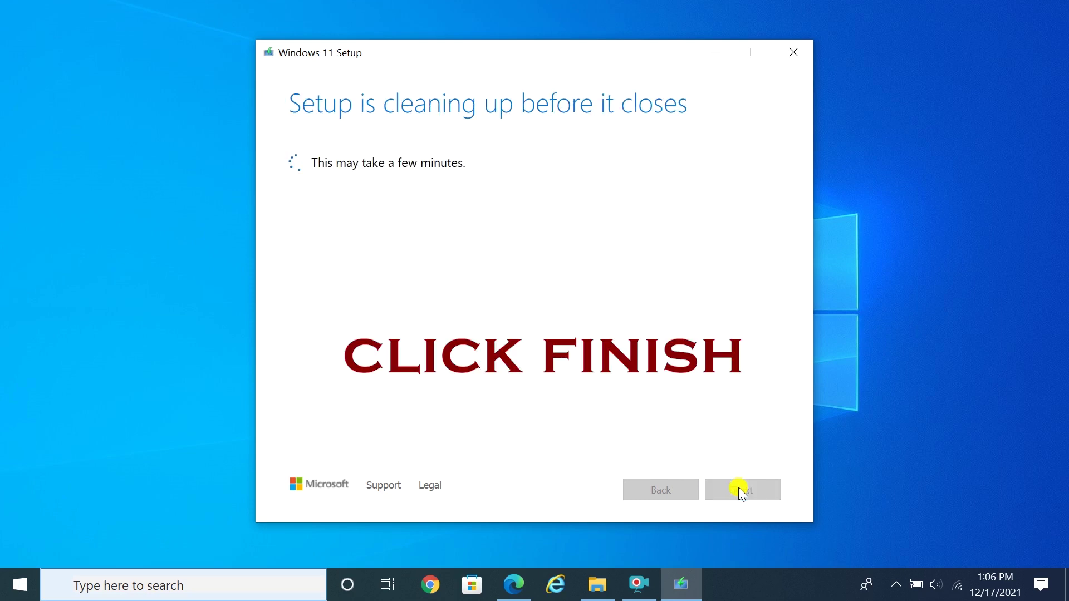